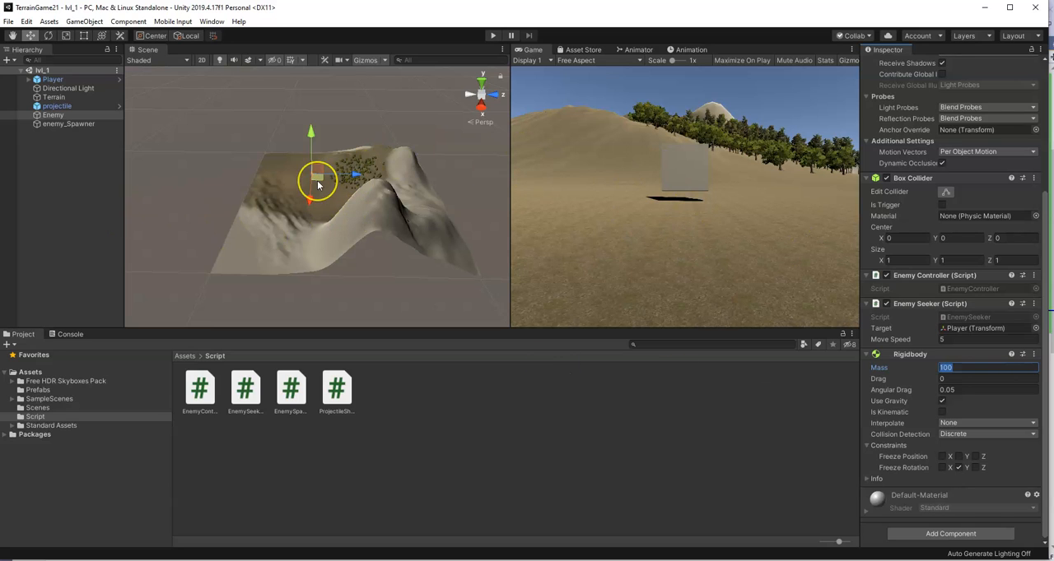
# Add a 3D plane object to the scene
pyautogui.scroll(2, 317, 182)
pyautogui.scroll(-1, 317, 182)
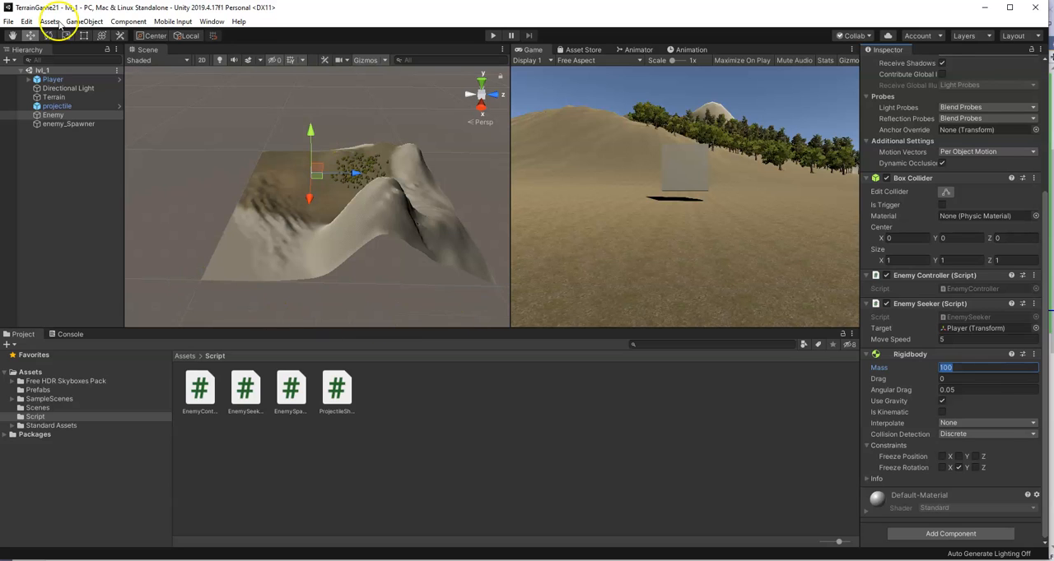
pyautogui.click(85, 21)
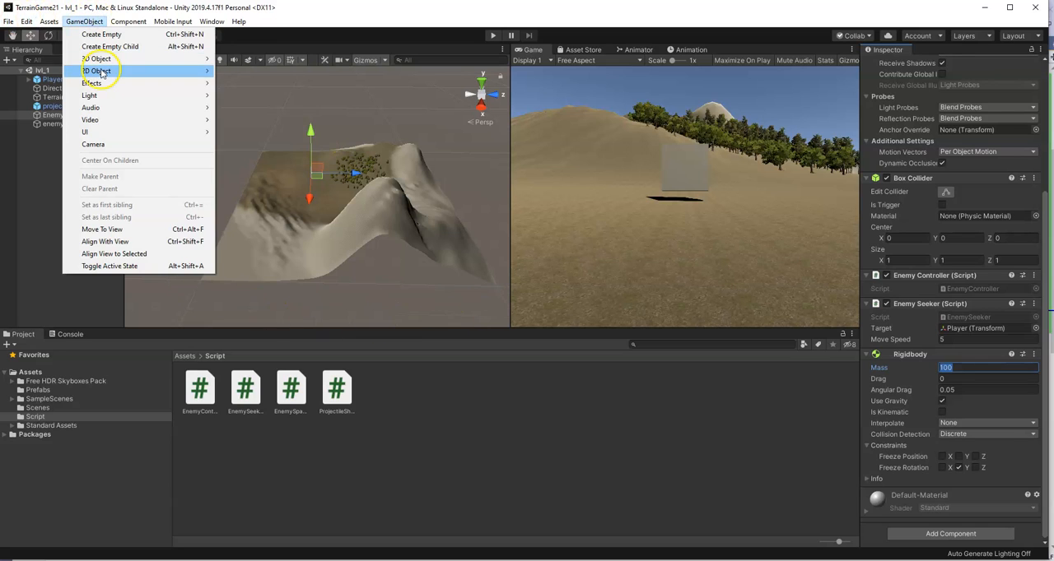
pyautogui.moveTo(102, 86)
pyautogui.moveTo(113, 66)
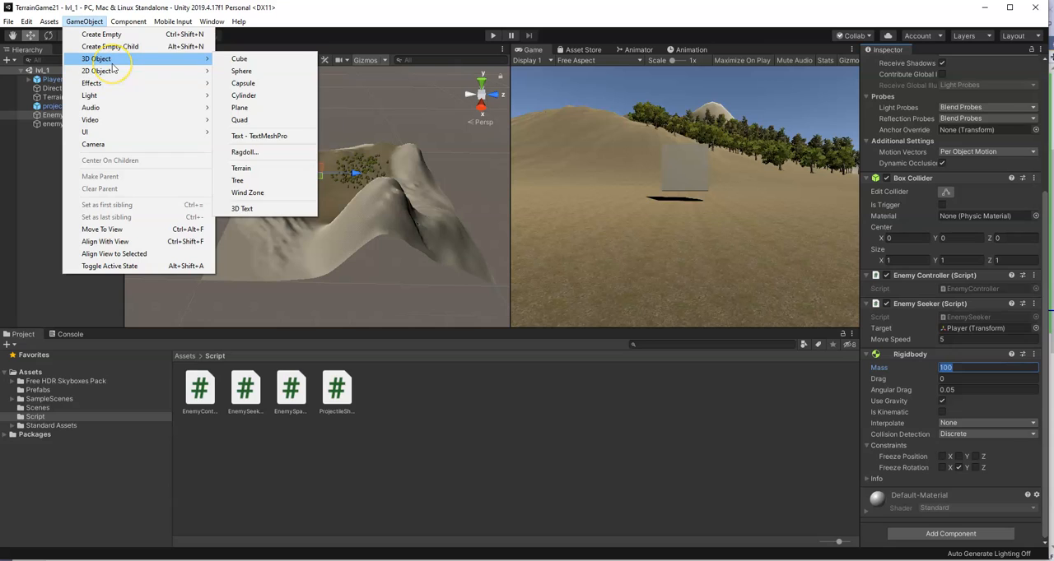
pyautogui.click(250, 110)
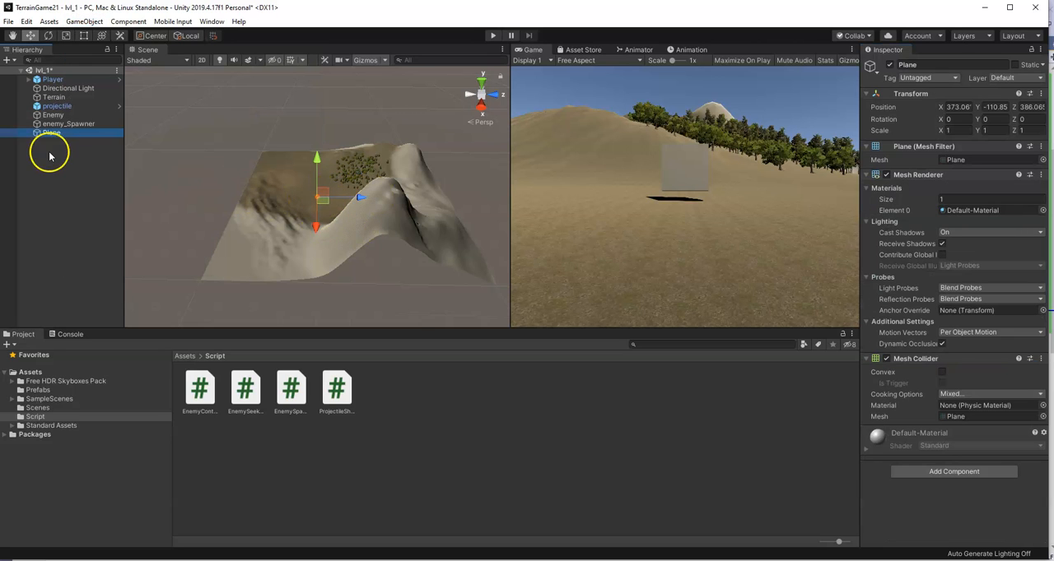
# Move the plane below the terrain by setting its Y position to -50
pyautogui.click(317, 159)
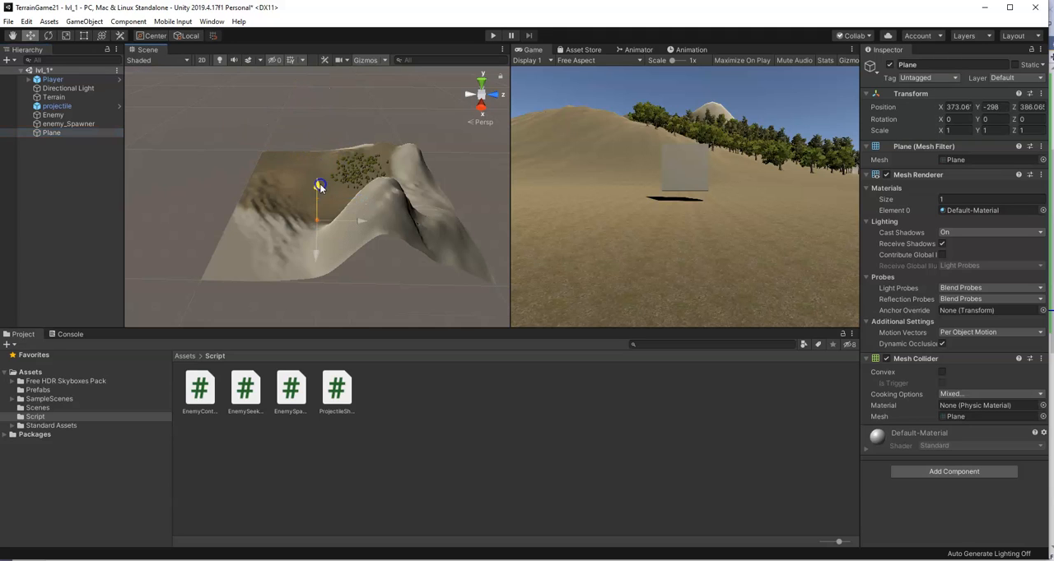
pyautogui.moveTo(332, 278); pyautogui.dragTo(321, 164)
pyautogui.click(992, 107)
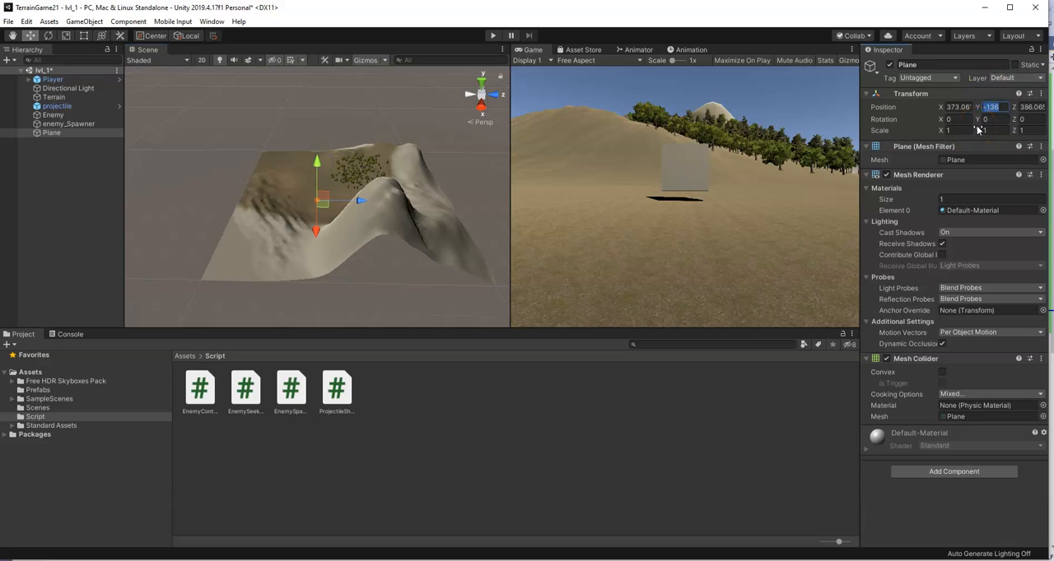
pyautogui.write('-50')
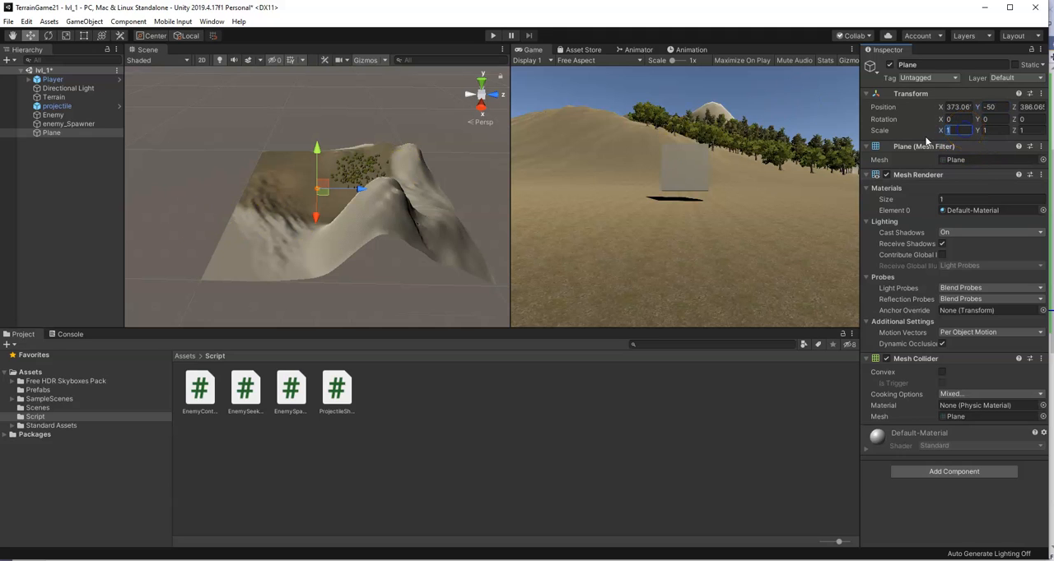
# Enlarge the plane by setting its X scale and Z scale to 1000
pyautogui.write('000')
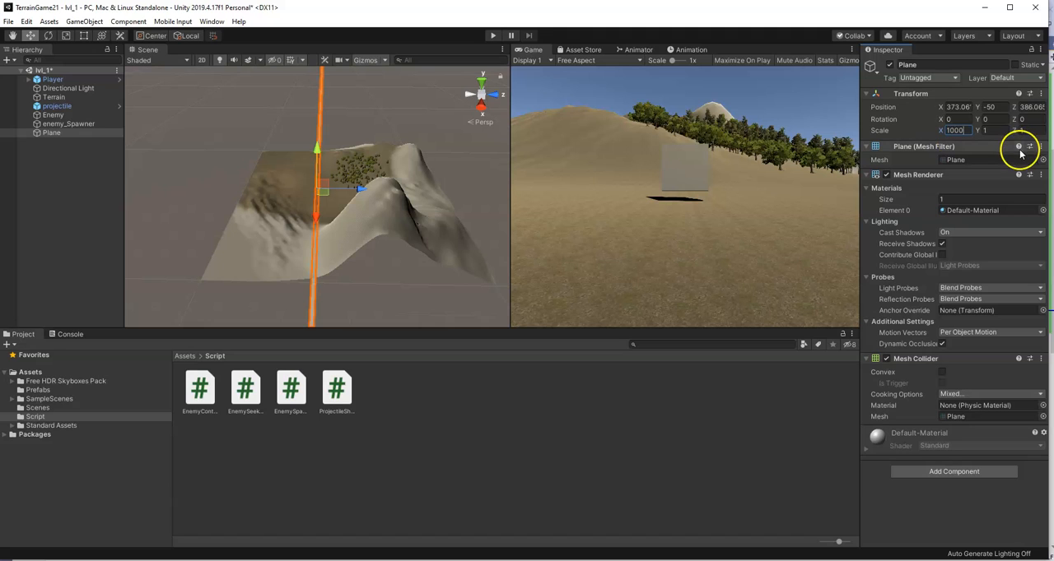
pyautogui.write('1000')
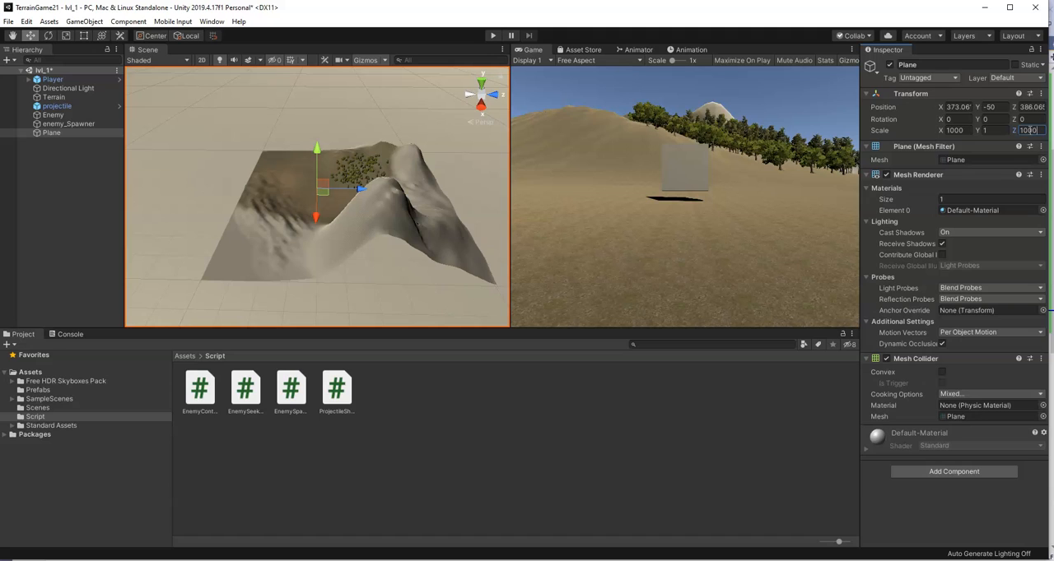
pyautogui.press('BackSpace')
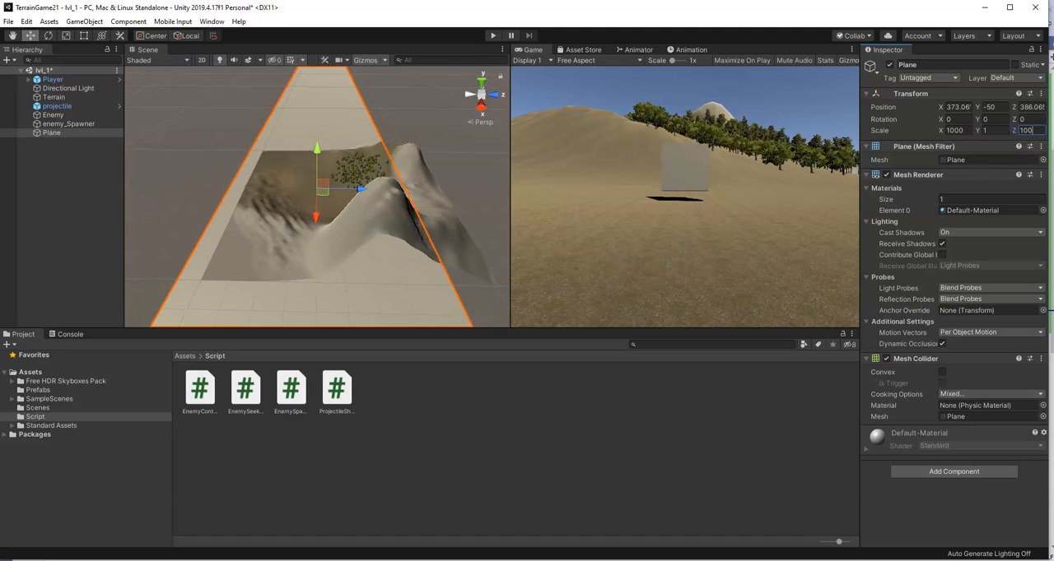
pyautogui.write('0')
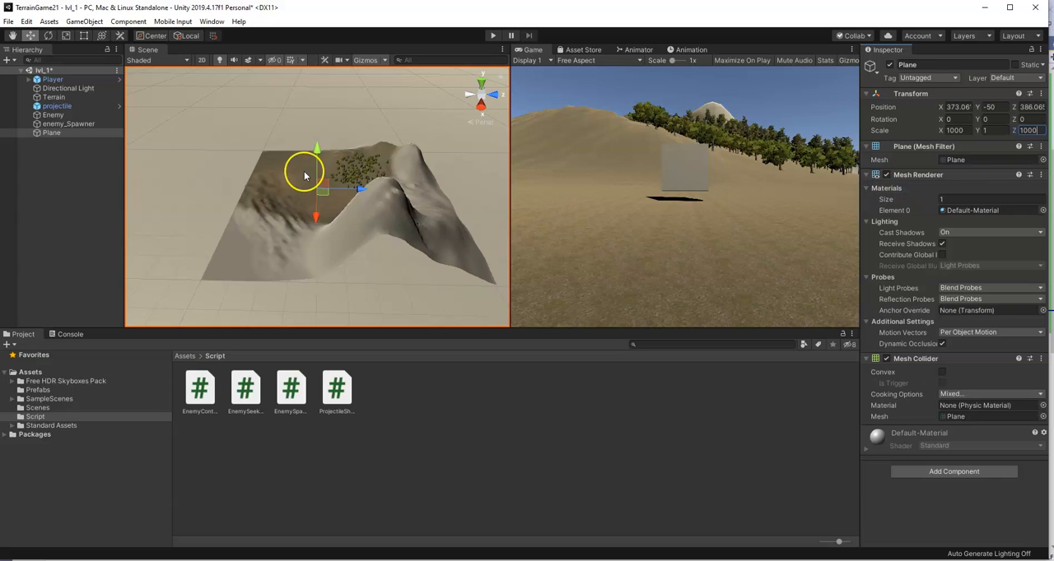
pyautogui.scroll(-6, 304, 171)
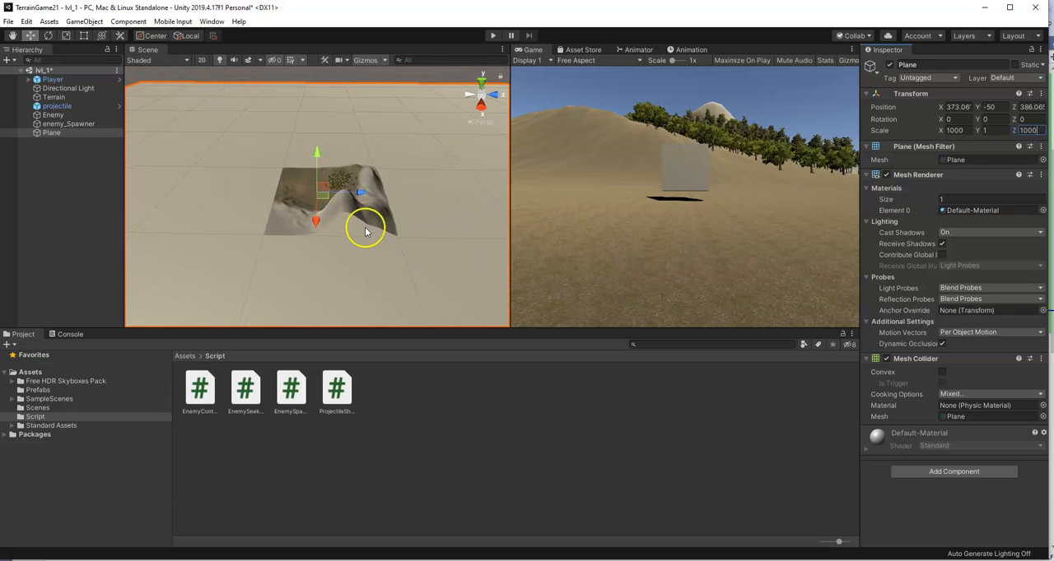
# Assign the bullet tag to the plane
pyautogui.click(252, 116)
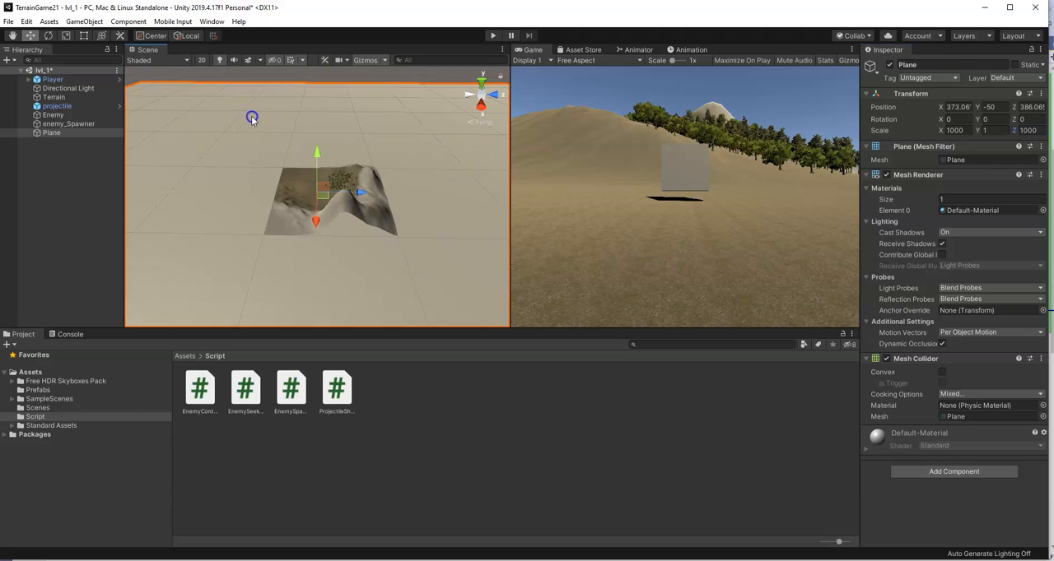
pyautogui.click(942, 78)
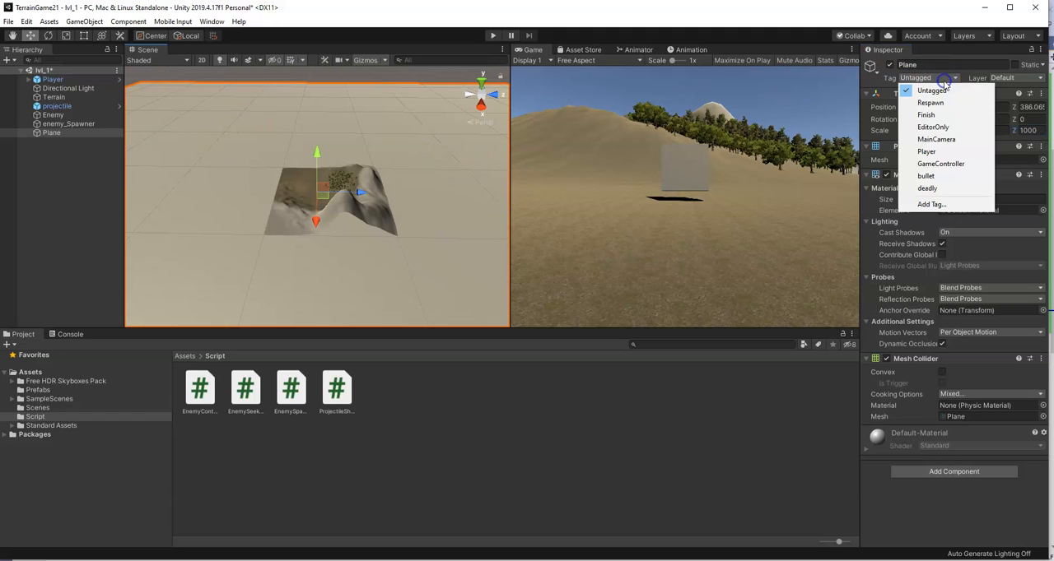
pyautogui.click(925, 176)
pyautogui.scroll(5, 346, 206)
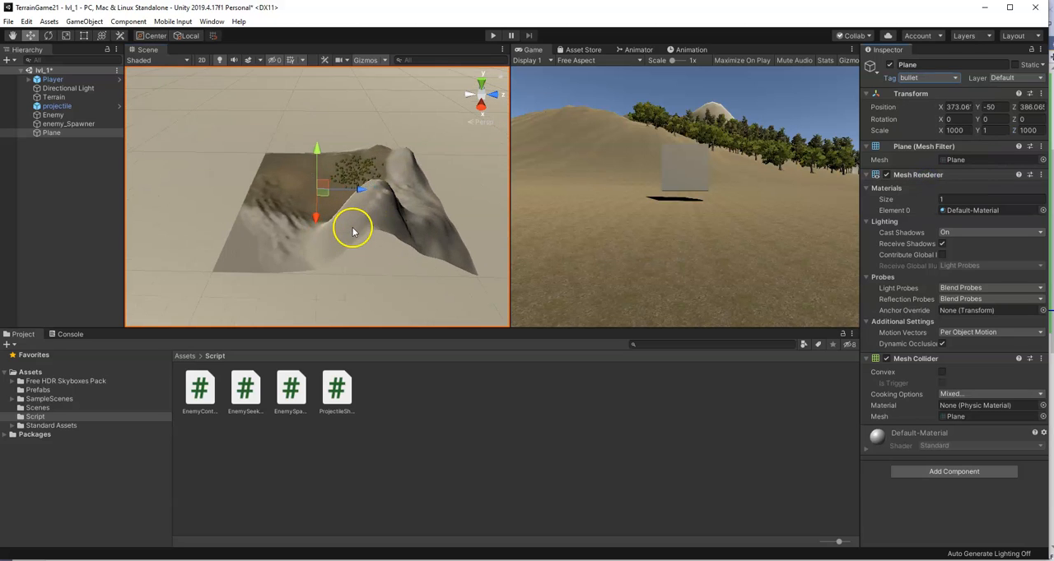
pyautogui.scroll(3, 362, 239)
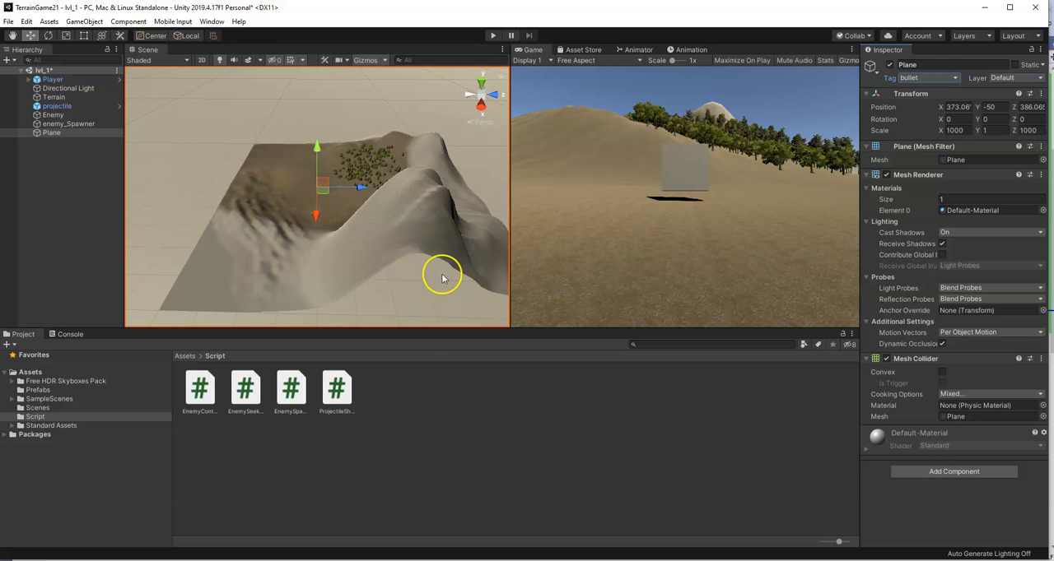
# Try an X and Z scale of 100 on the plane and restore both to 1000
pyautogui.scroll(-6, 415, 284)
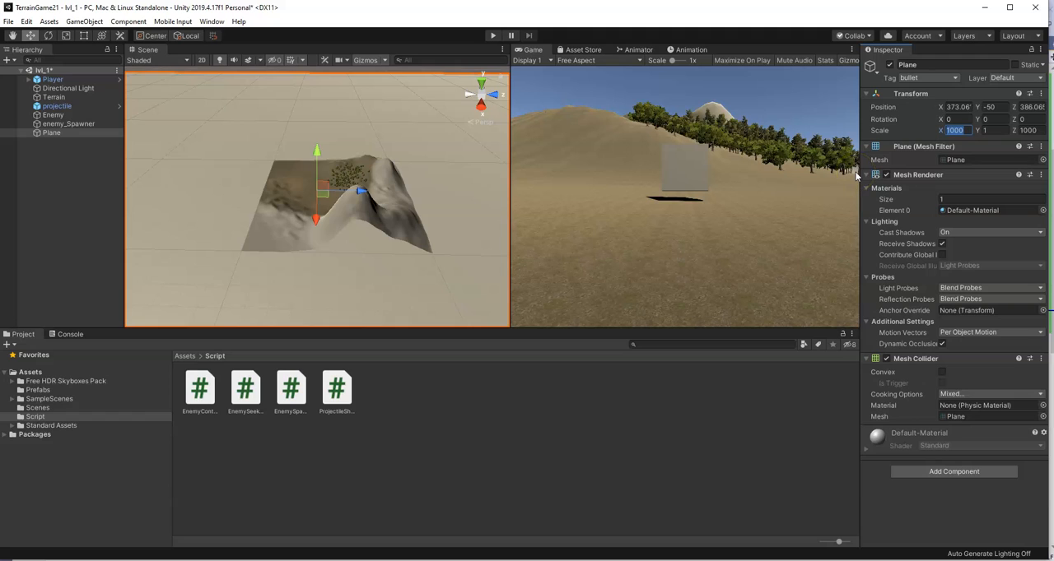
pyautogui.write('100')
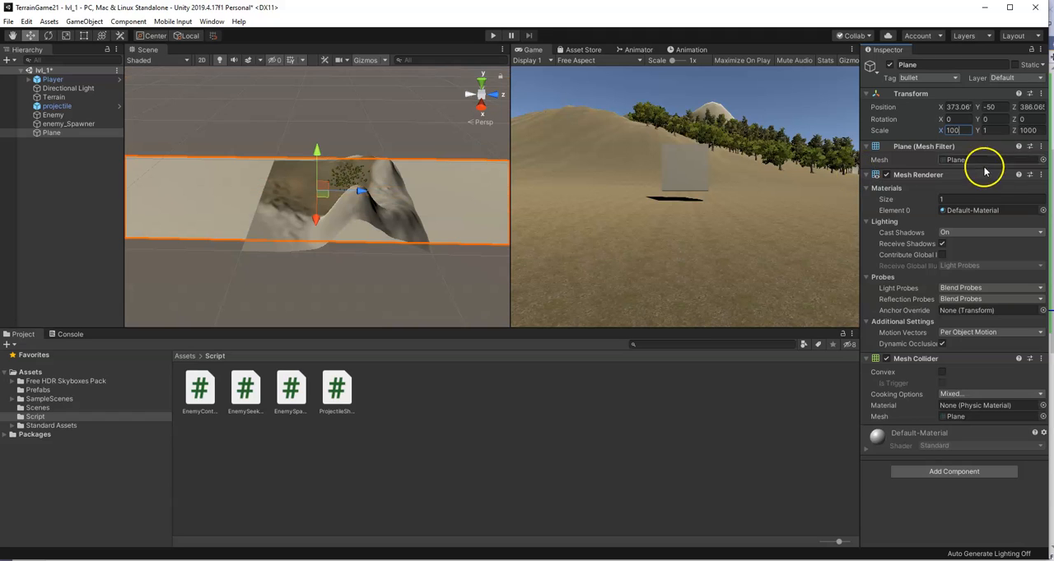
pyautogui.write('100')
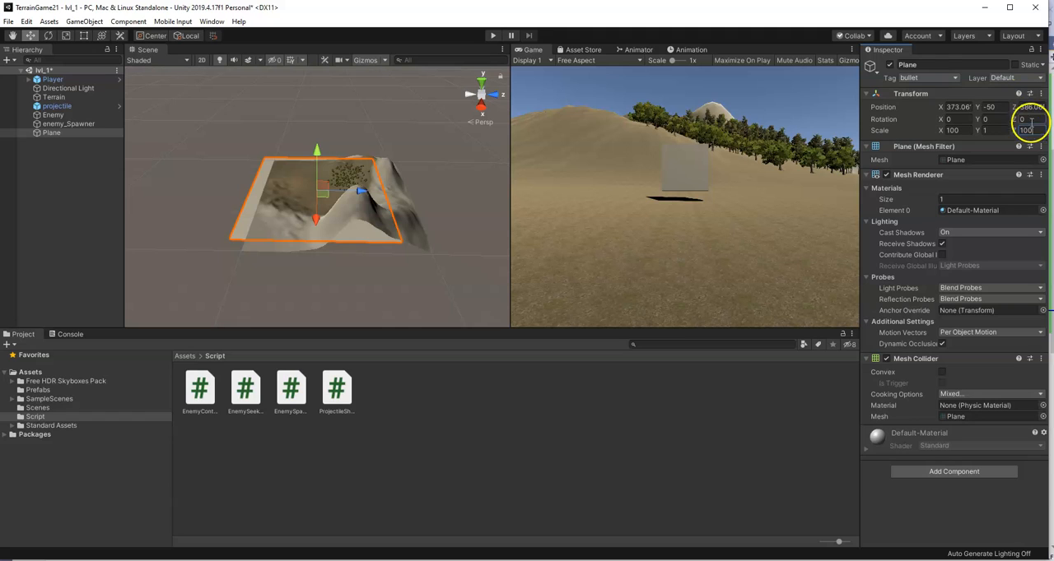
pyautogui.write('0')
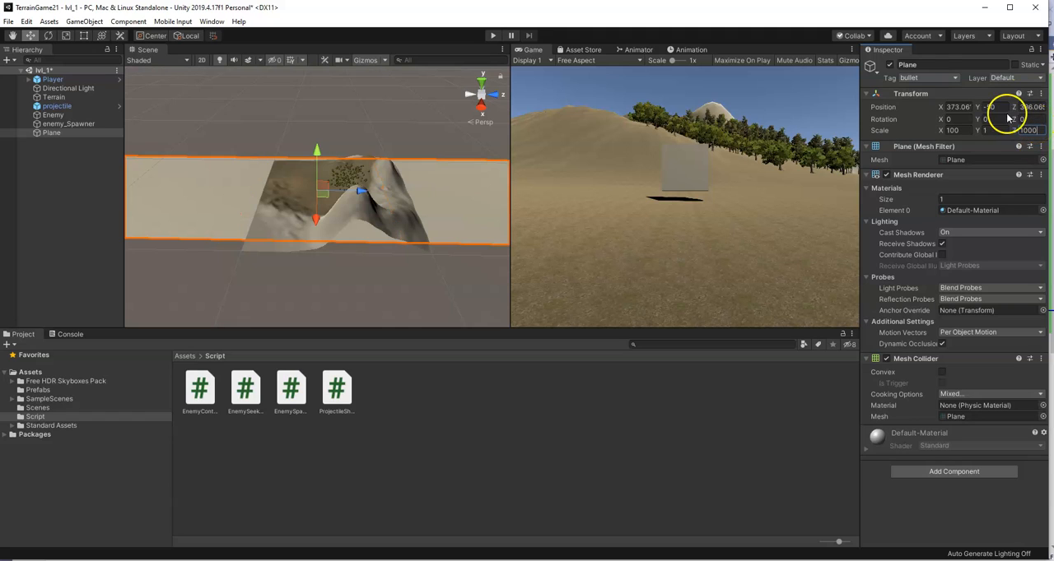
pyautogui.click(955, 130)
pyautogui.write('0')
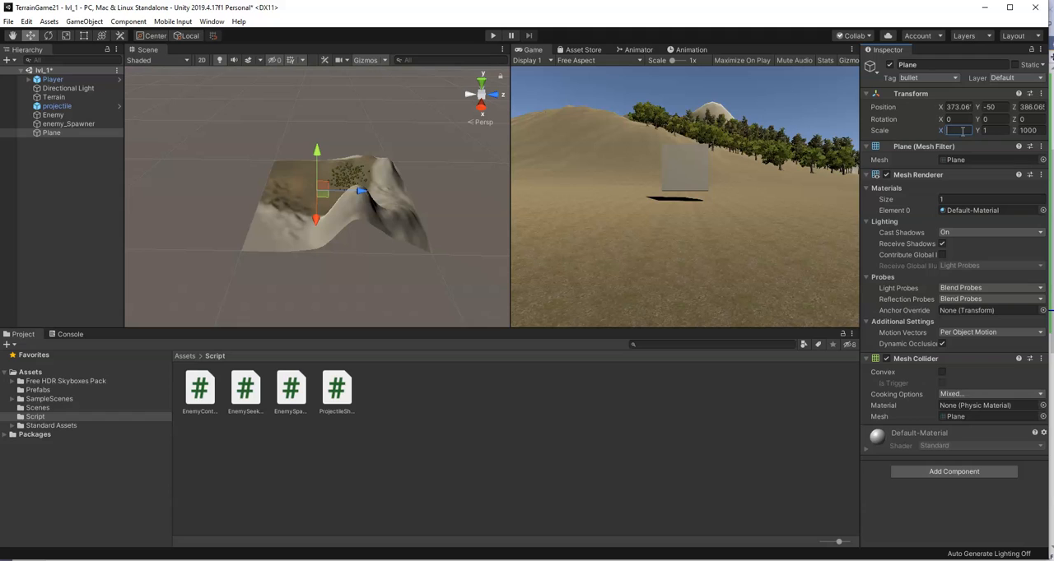
pyautogui.write('100')
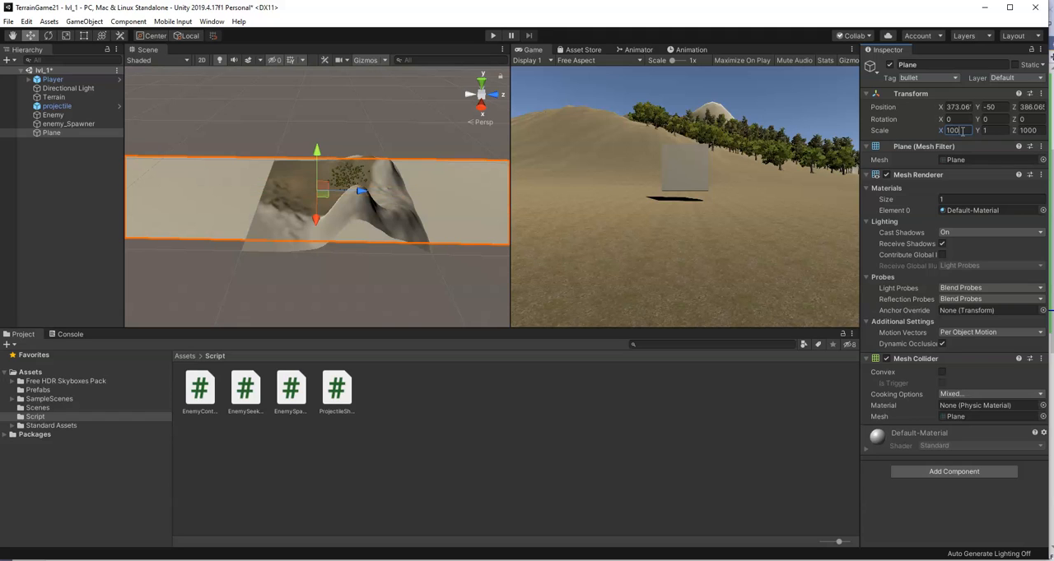
pyautogui.write('0')
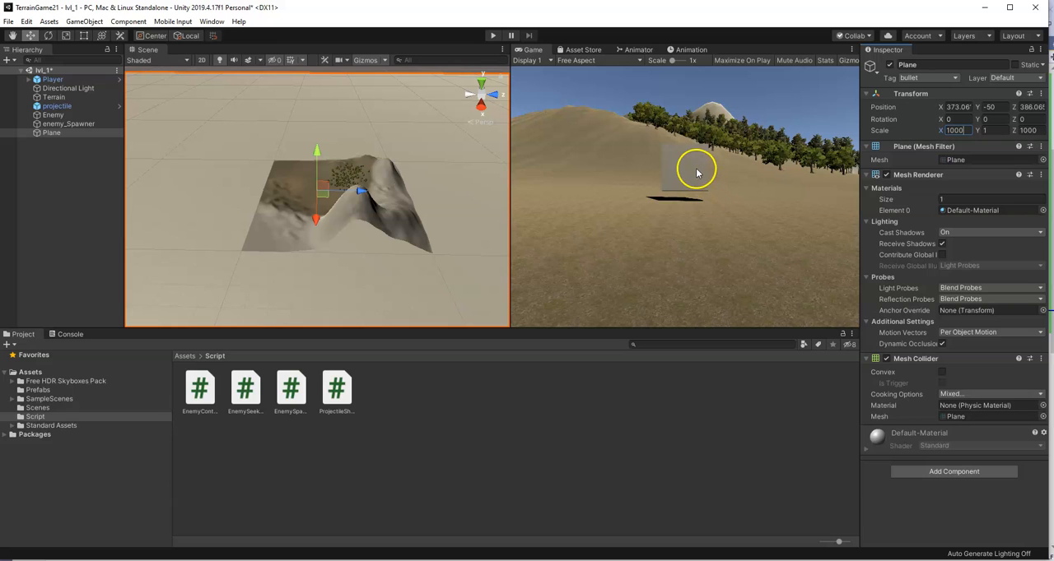
# Check the Enemy's Rigidbody mass and play-test the level by firing projectiles at the spawned enemies
pyautogui.click(50, 116)
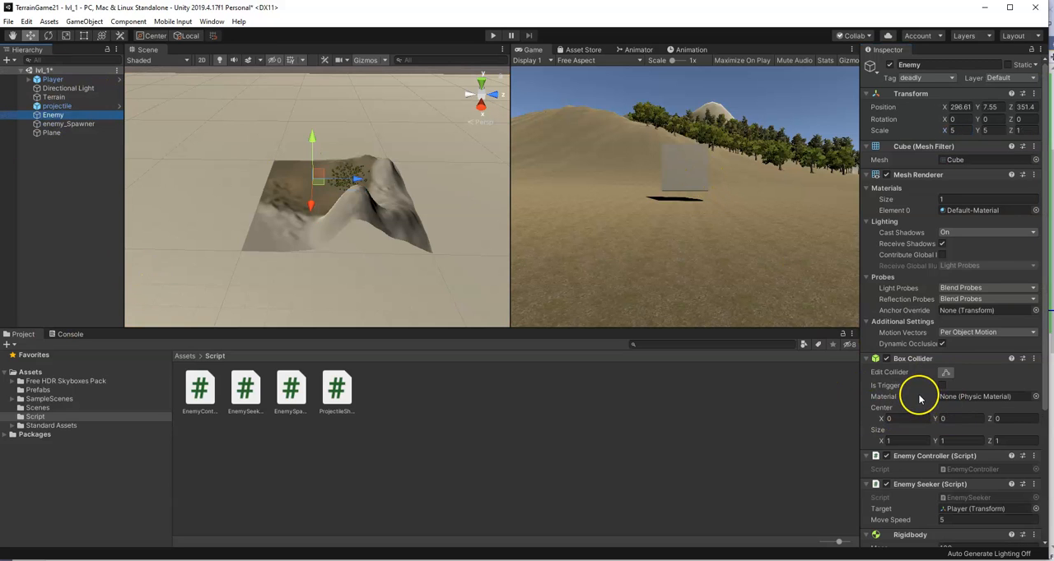
pyautogui.scroll(-4, 924, 393)
pyautogui.click(951, 368)
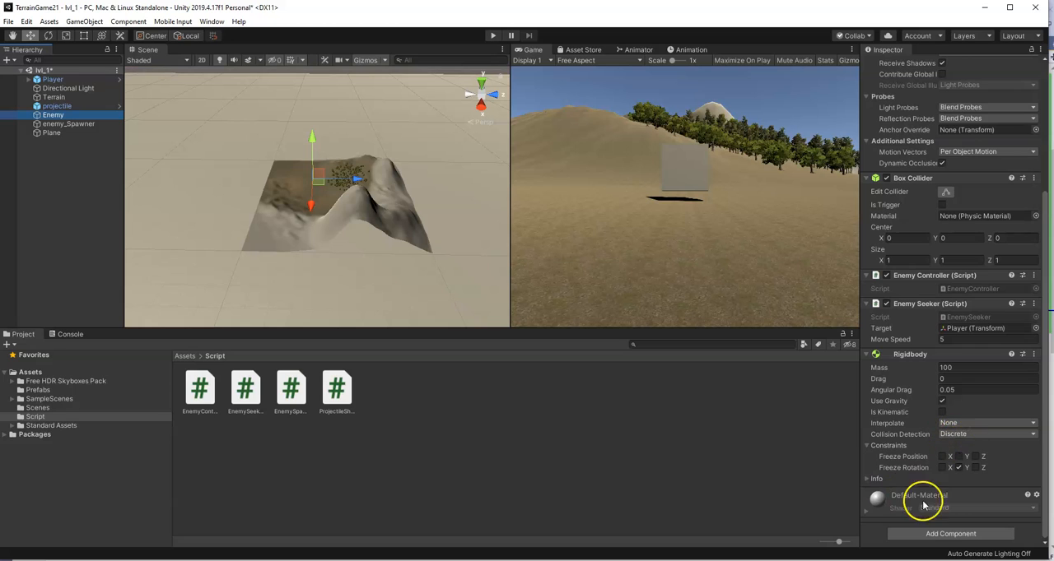
pyautogui.click(492, 36)
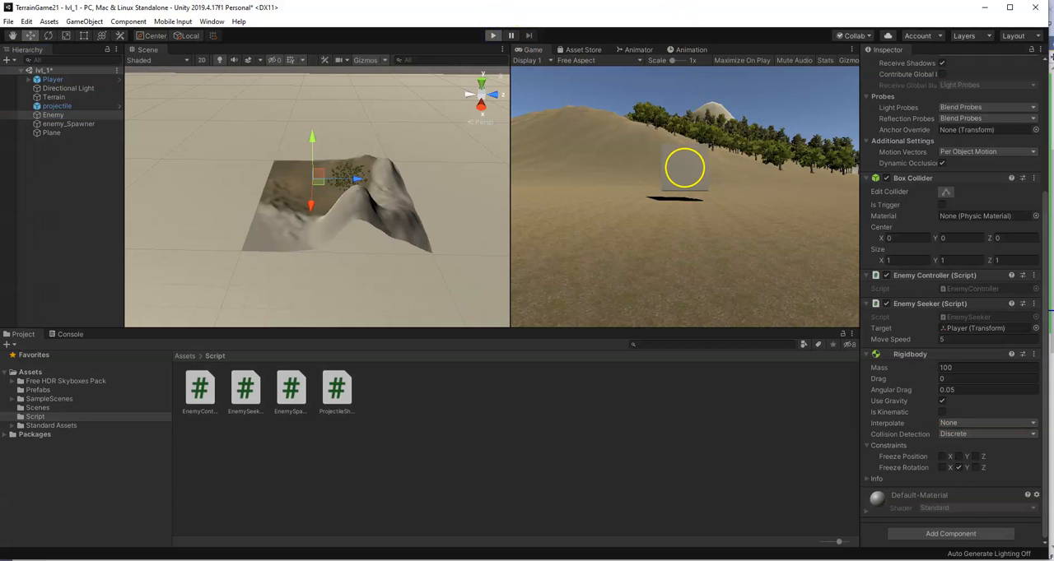
pyautogui.click(684, 198)
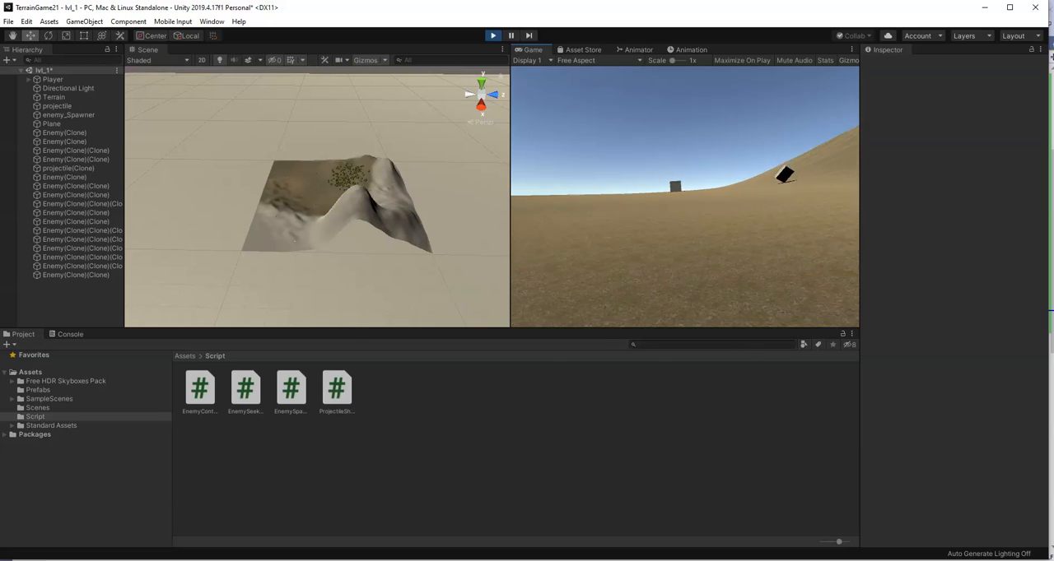
pyautogui.click(685, 196)
pyautogui.click(685, 197)
pyautogui.click(685, 197)
pyautogui.click(685, 196)
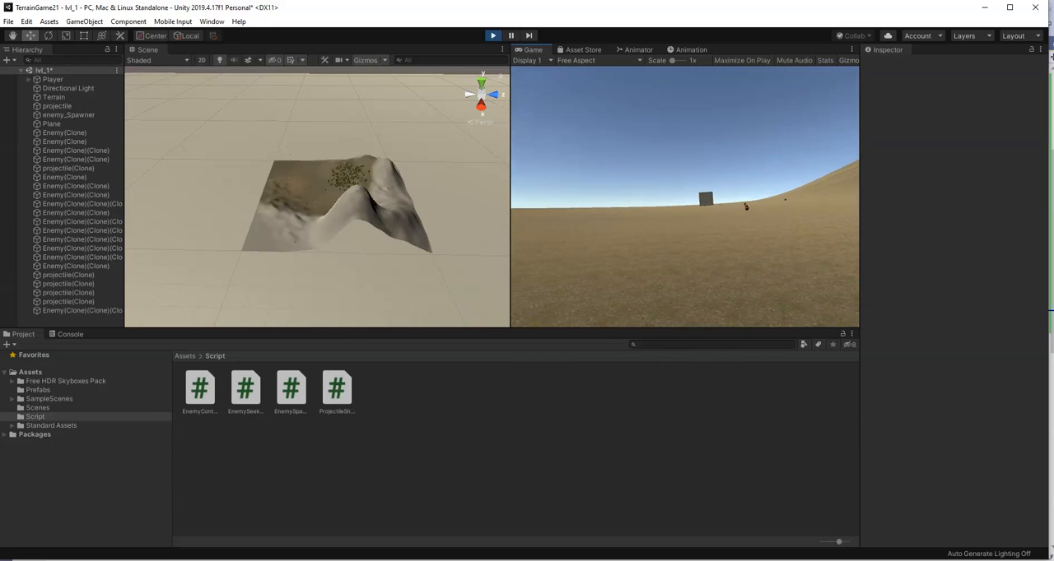
pyautogui.click(685, 197)
pyautogui.click(685, 197)
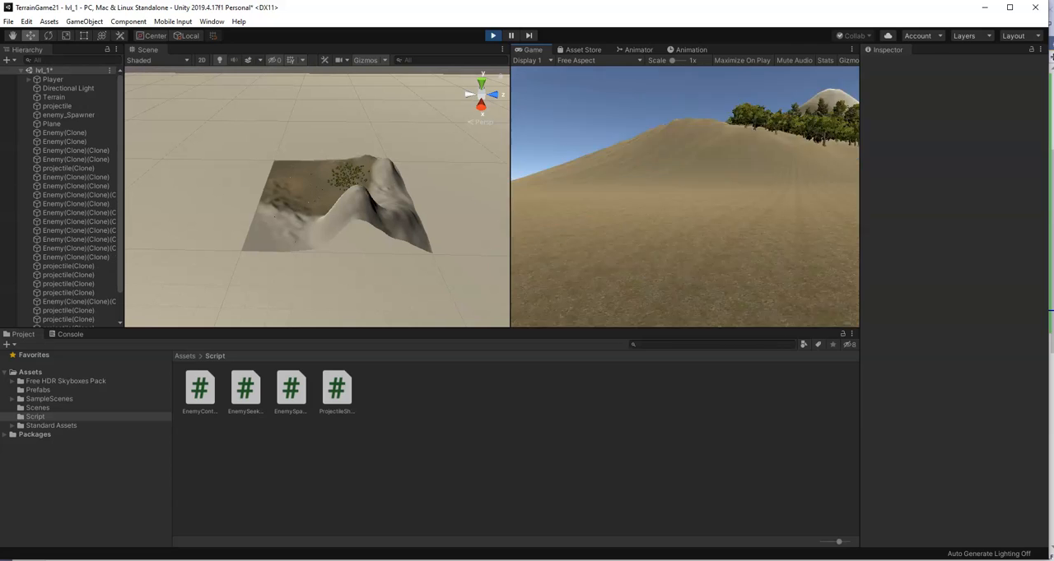
pyautogui.click(685, 197)
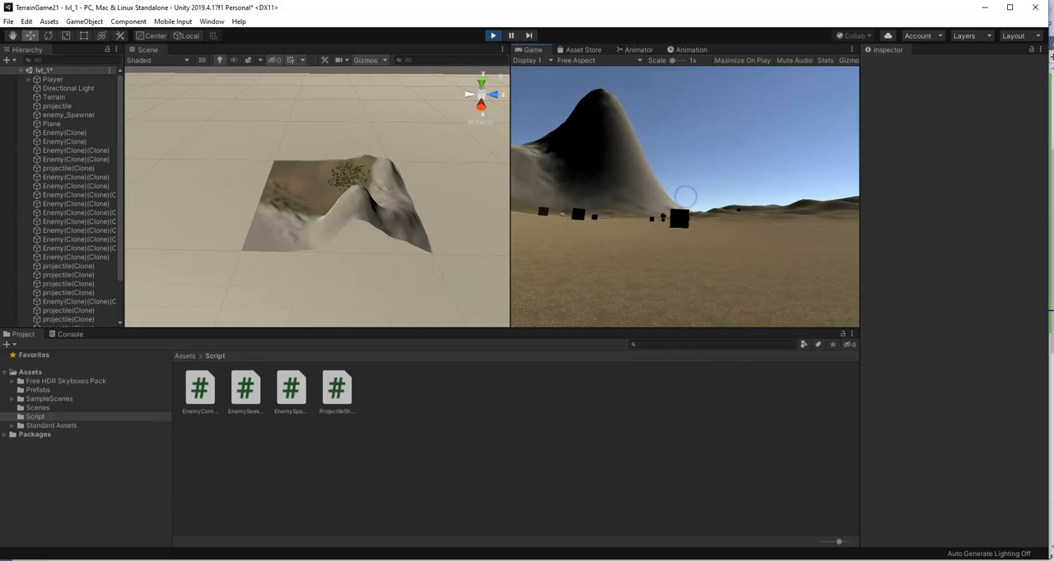